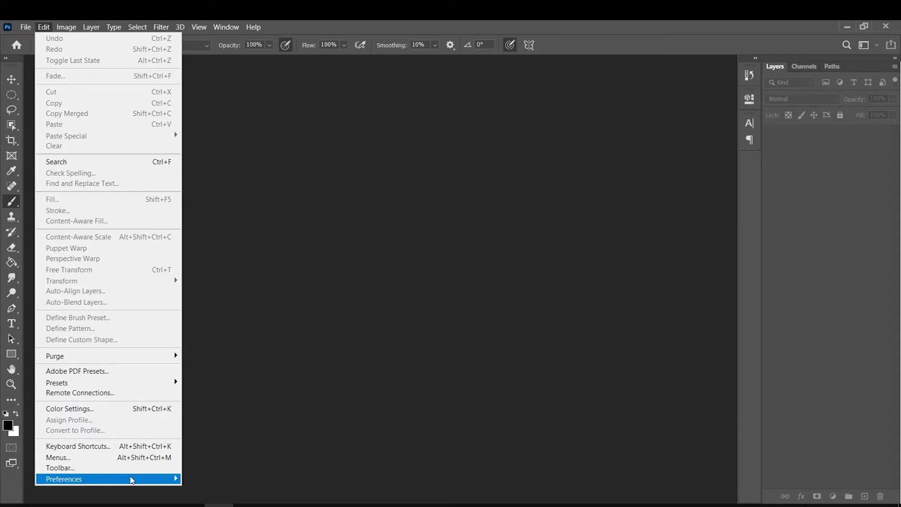
Open the Scratch Disks preferences and compare the free space of drives D, C and J
mouse_move(132, 479)
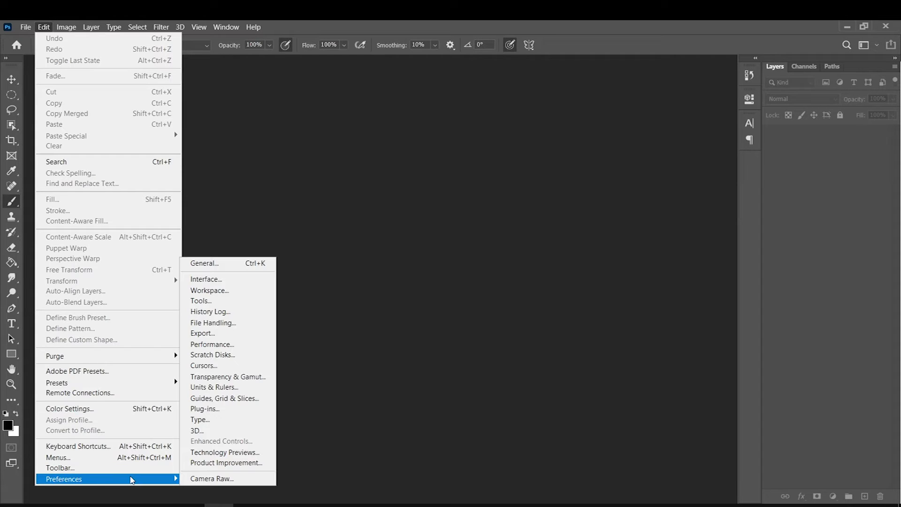
left_click(234, 267)
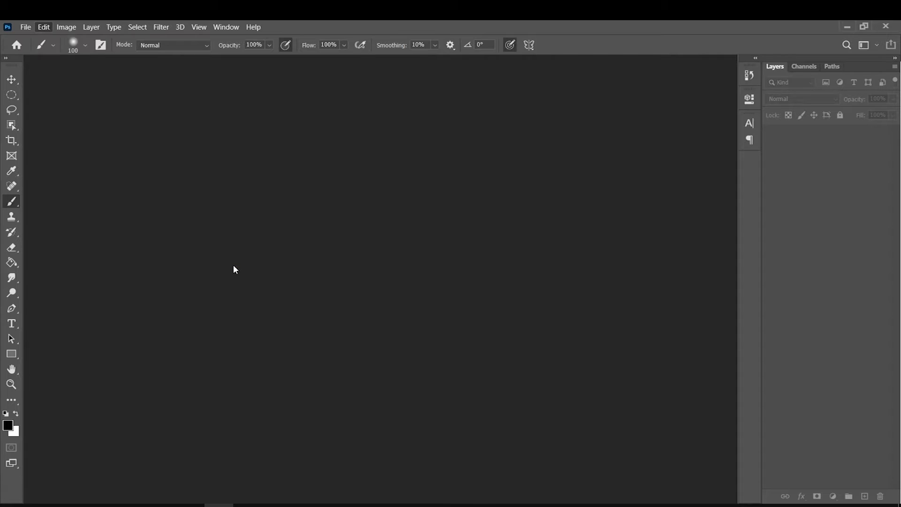
left_click_drag(415, 101, 381, 138)
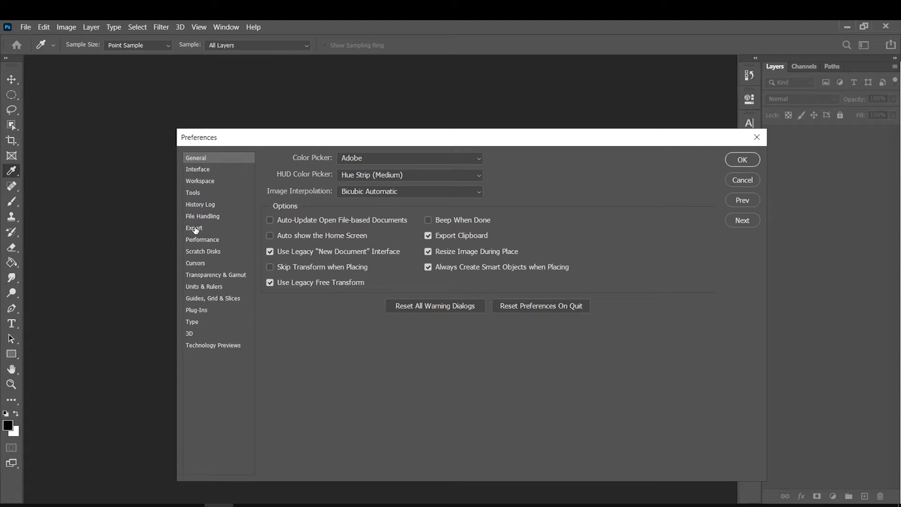
left_click(189, 253)
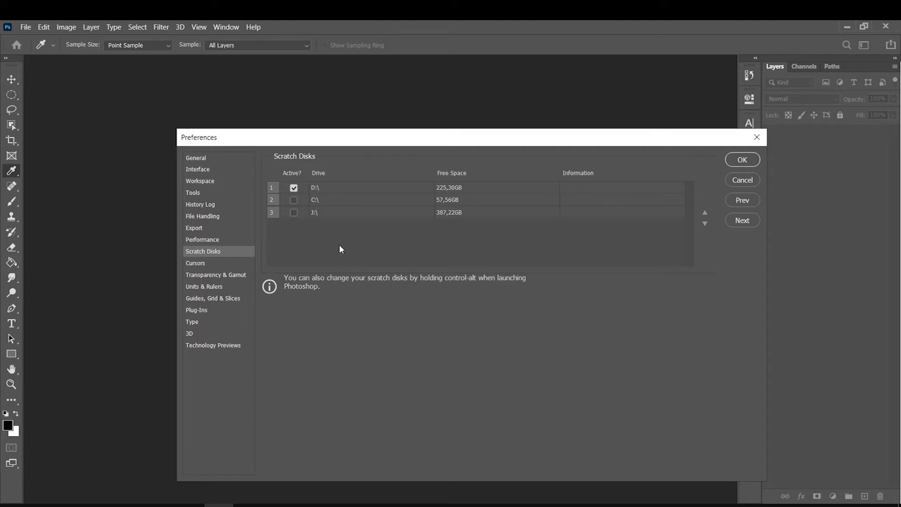
left_click(458, 201)
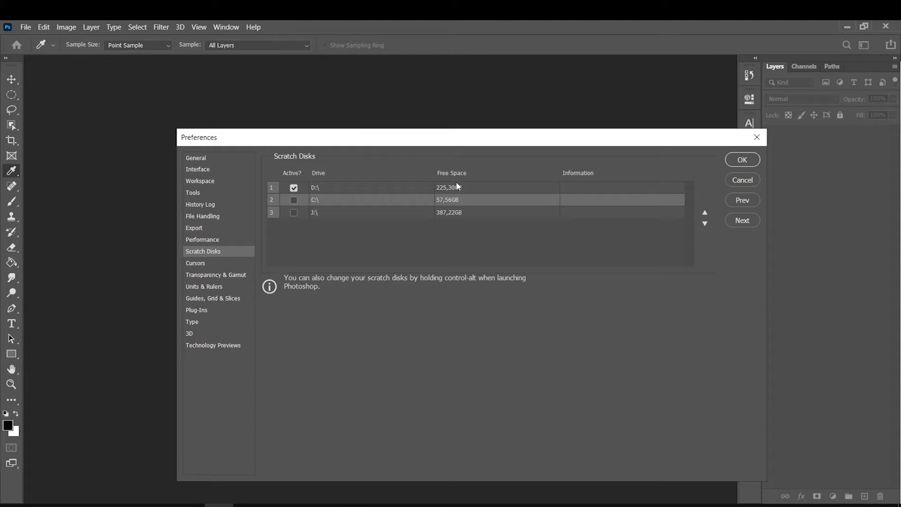
left_click(457, 187)
left_click(454, 200)
left_click(452, 212)
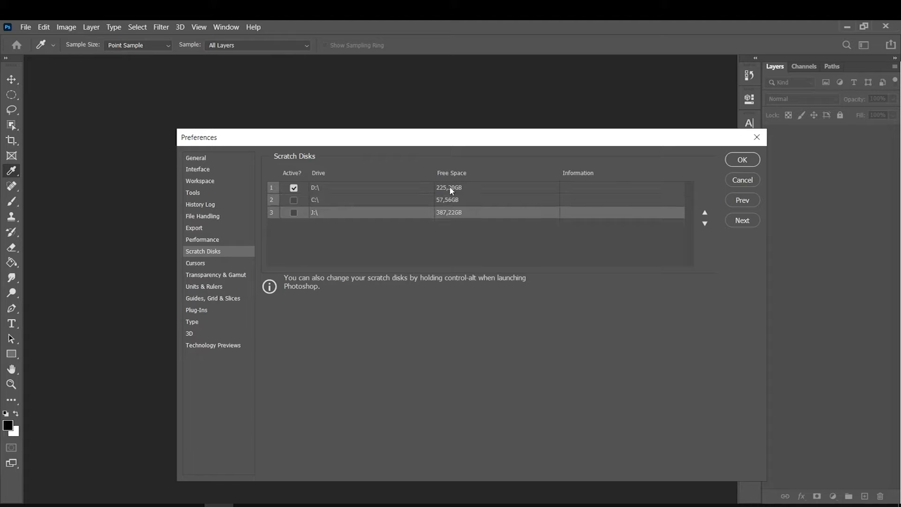
left_click(444, 191)
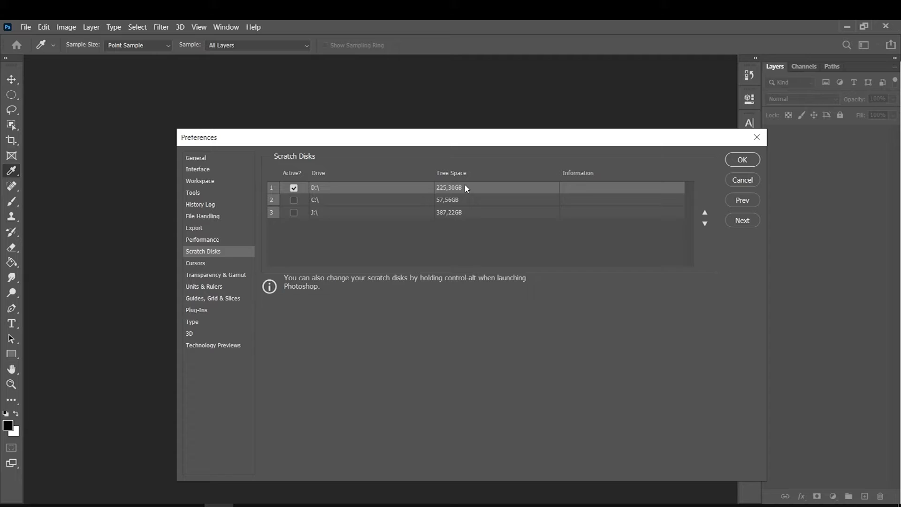
left_click(449, 216)
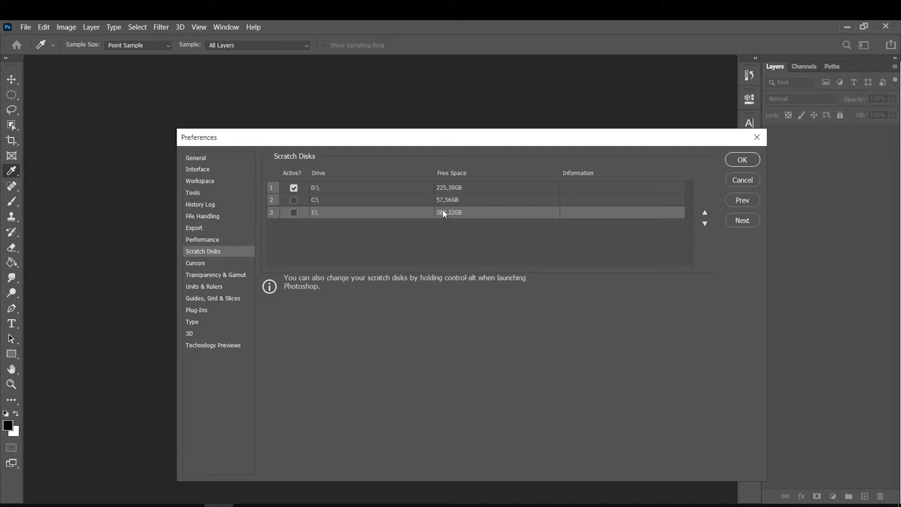
Set the memory Photoshop may use to 12725 MB (85%) in the Performance preferences
left_click(202, 240)
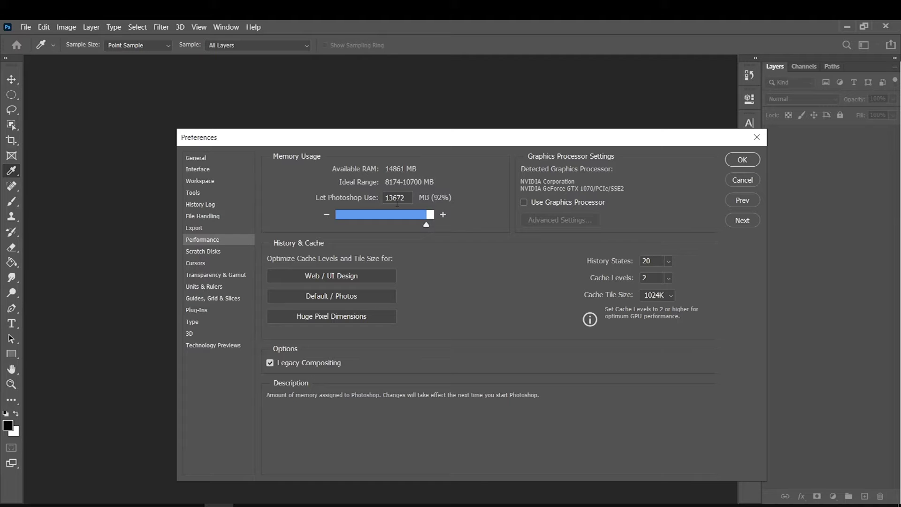
mouse_move(426, 225)
left_mouse_down()
mouse_move(400, 231)
mouse_move(422, 229)
left_mouse_up()
left_click(341, 133)
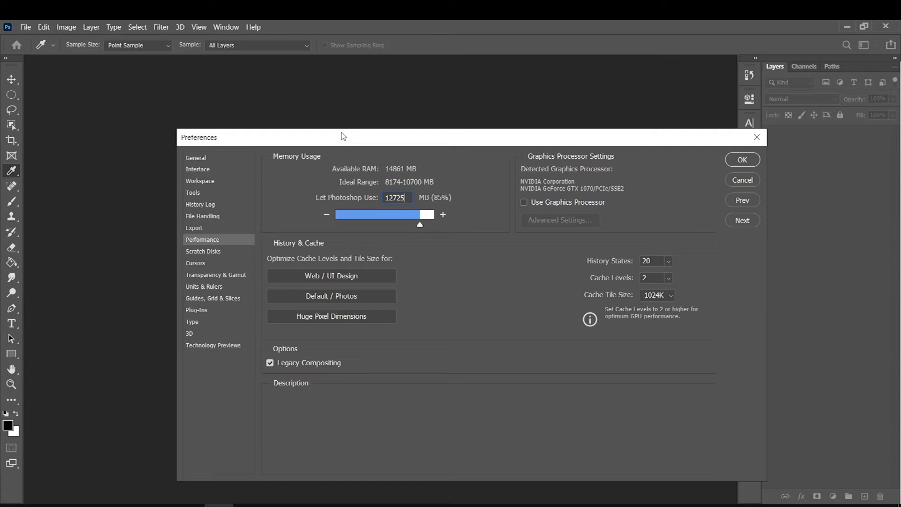
Enable Use Graphics Processor and open its advanced settings
left_click(546, 203)
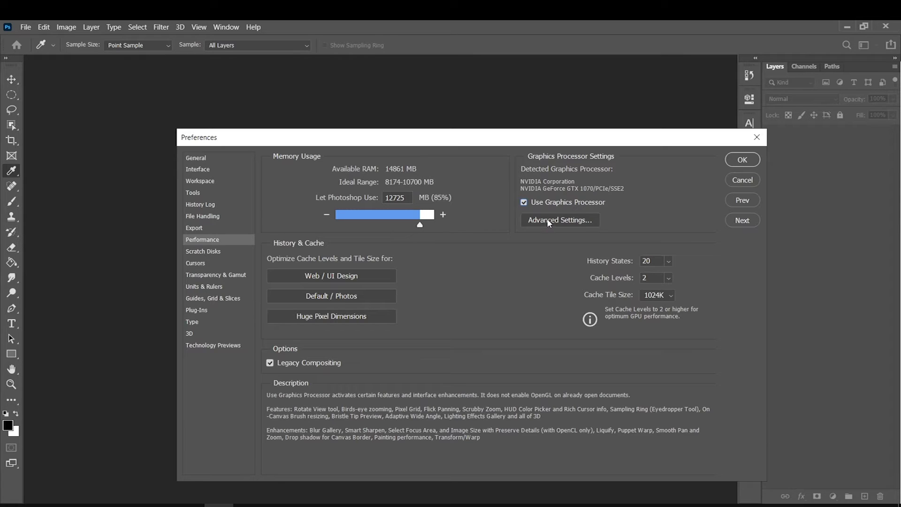
left_click(558, 220)
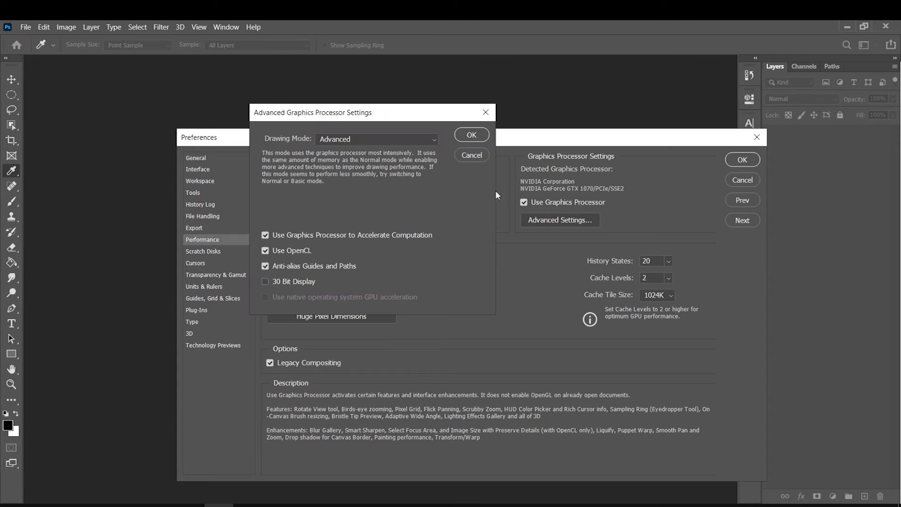
left_click(483, 113)
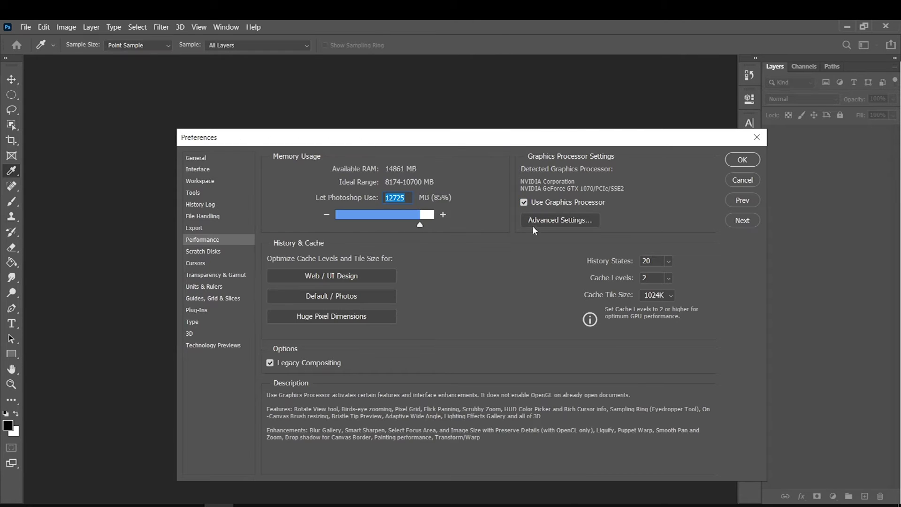
left_click(539, 220)
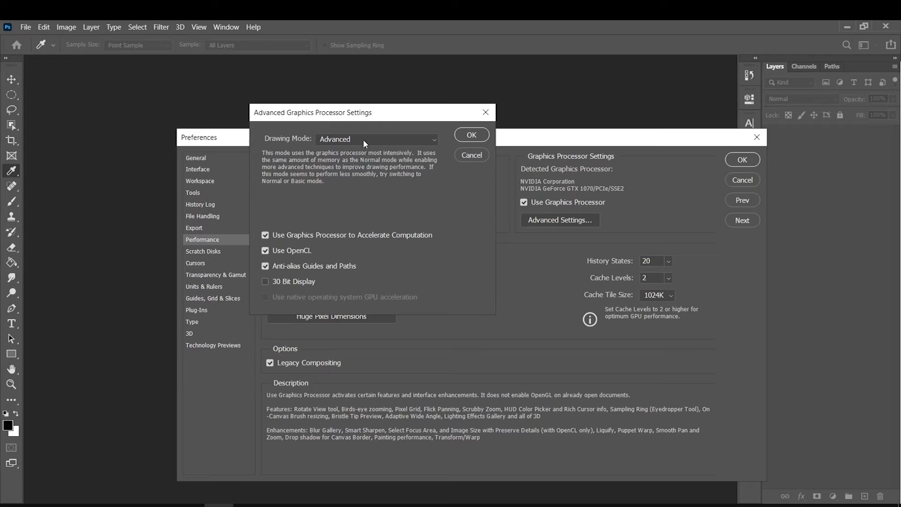
Try the Normal, Basic and Advanced drawing modes of the graphics processor in turn
left_click(343, 140)
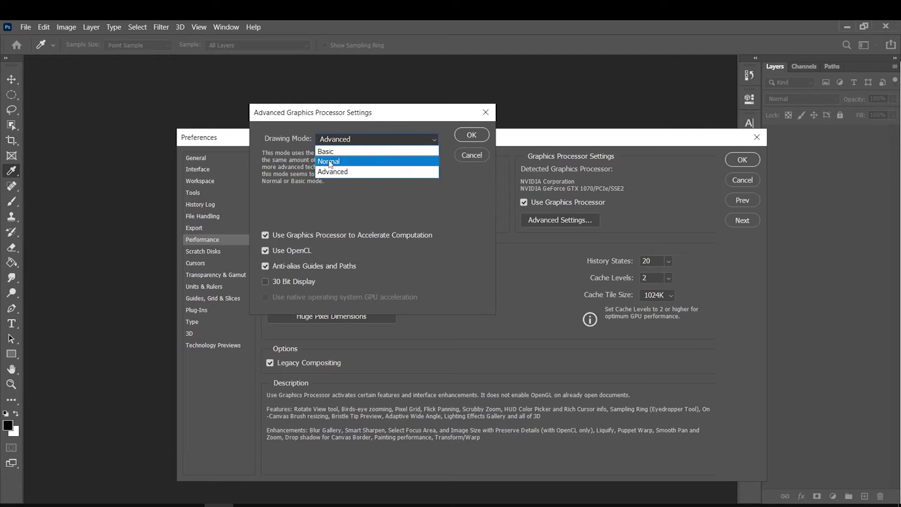
left_click(327, 162)
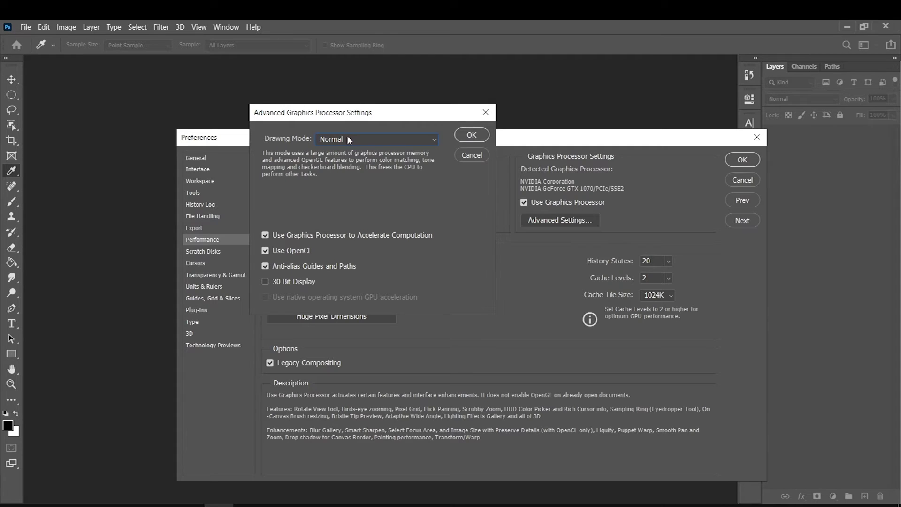
left_click(341, 140)
left_click(338, 149)
left_click(339, 138)
left_click(338, 161)
left_click(336, 139)
left_click(337, 171)
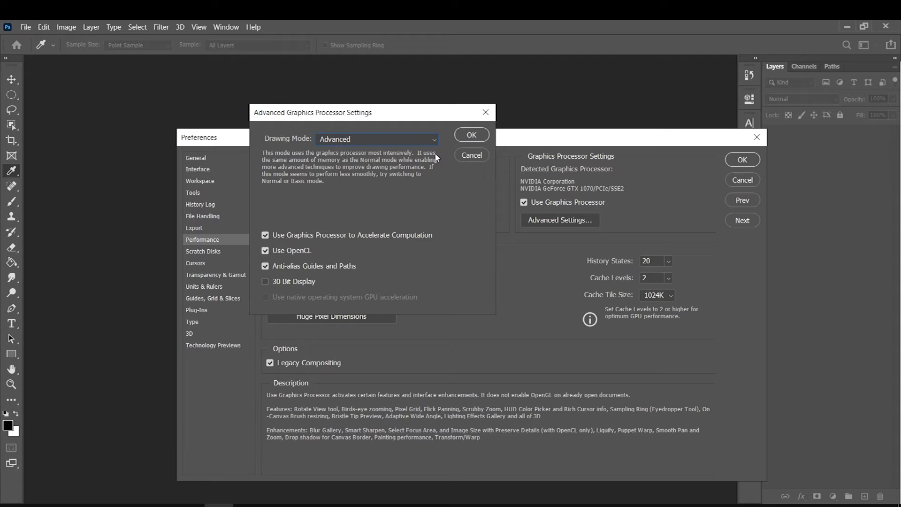
Set the graphics processor drawing mode to Basic and confirm the advanced settings
left_click(333, 141)
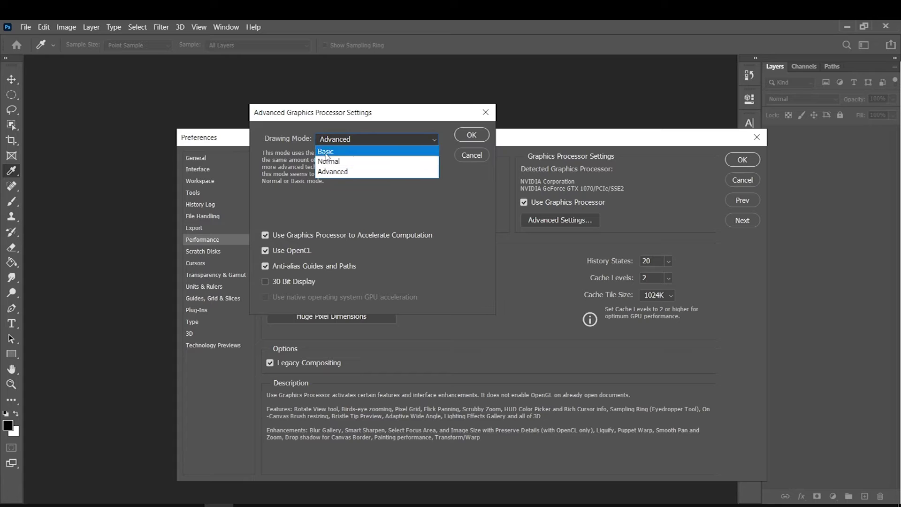
left_click(327, 153)
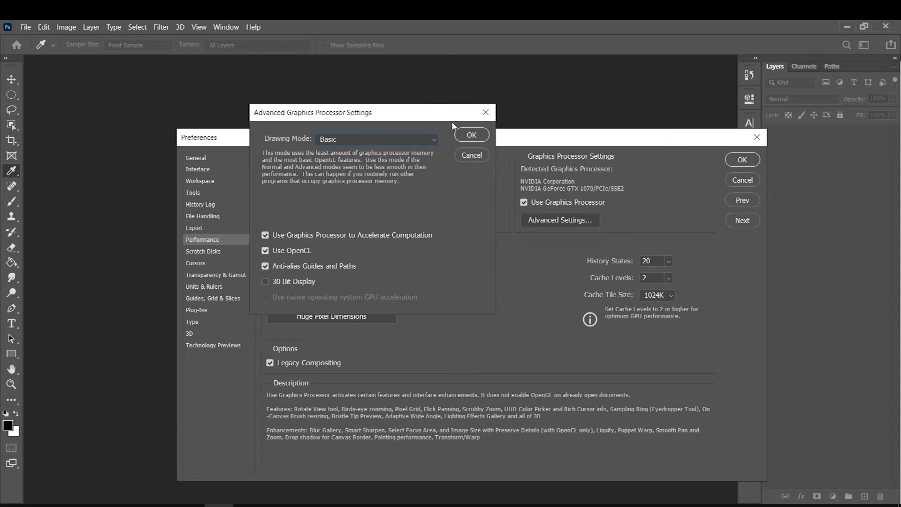
left_click(470, 134)
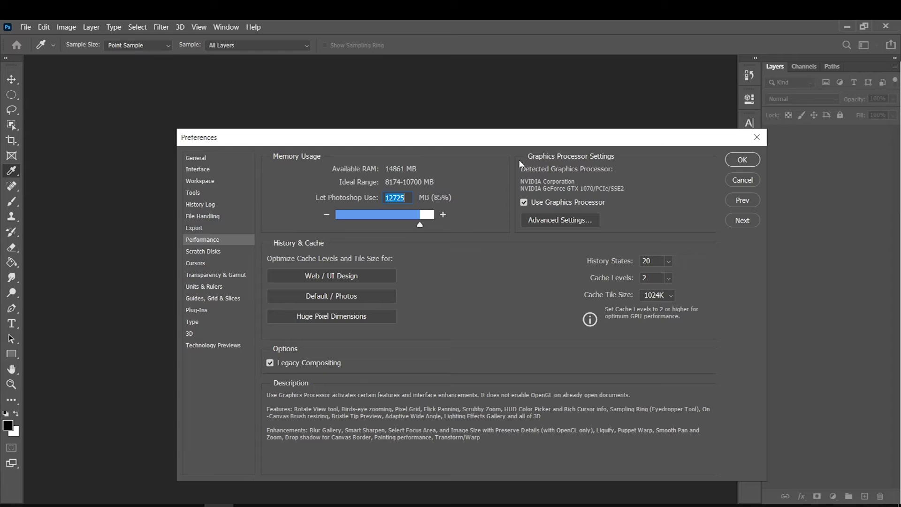
Go through the history states and cache levels settings, and set the cache tile size to 128K
left_click(626, 262)
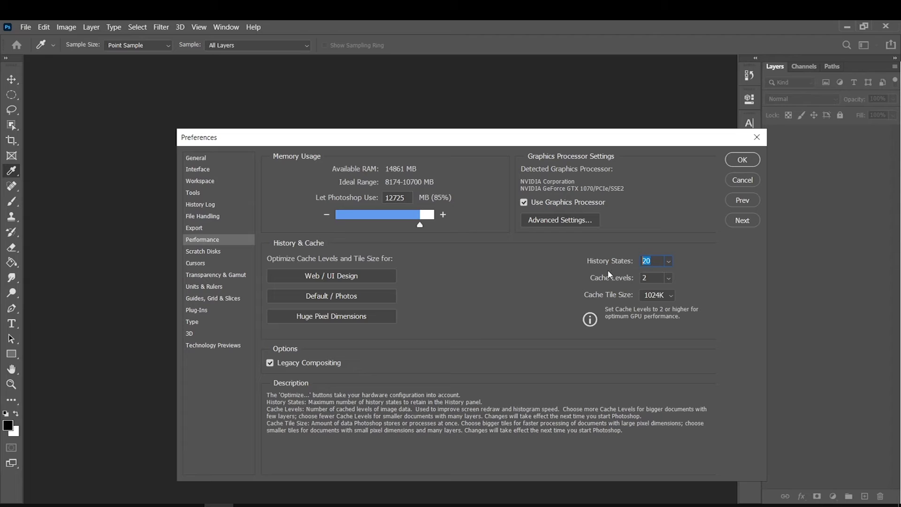
key("Tab")
left_click(670, 295)
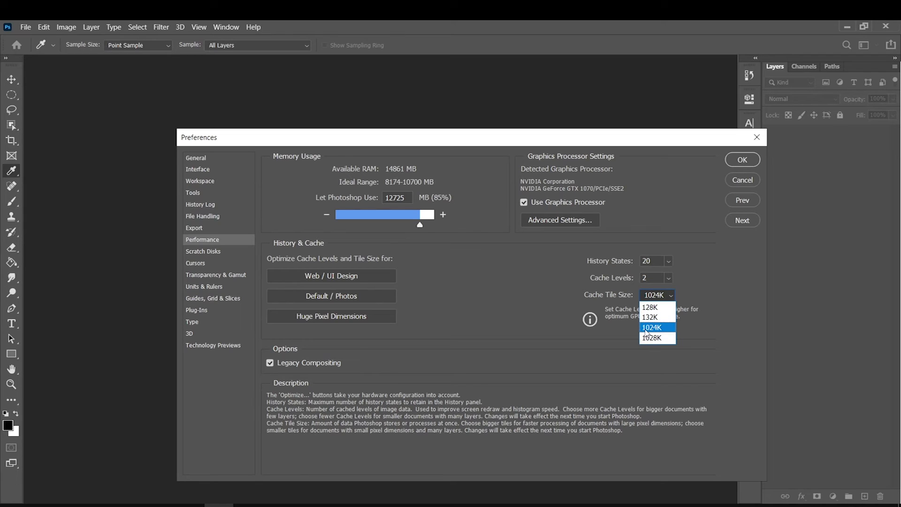
left_click(647, 327)
left_click(670, 295)
left_click(650, 307)
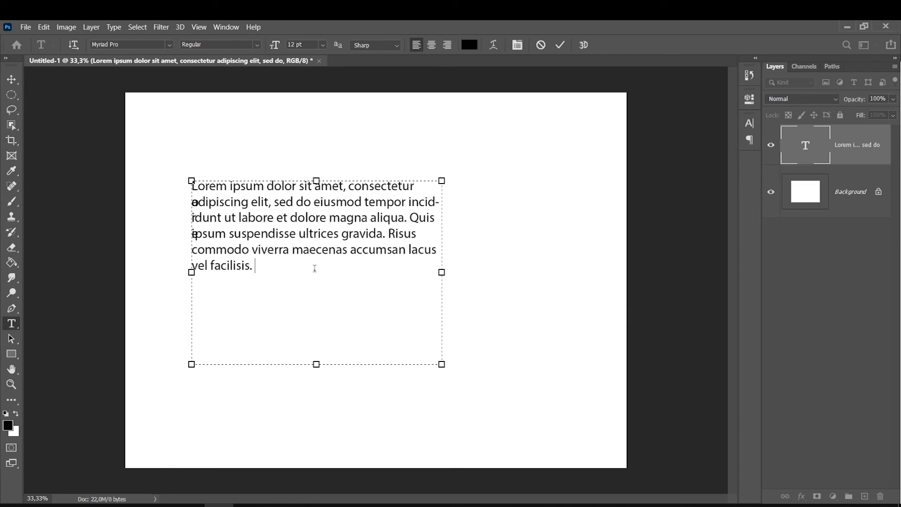
Select the Lorem ipsum paragraph, leave text editing, and check the Font Preview Size options
left_click_drag(253, 265, 192, 186)
left_click(283, 218)
key("ctrl+a")
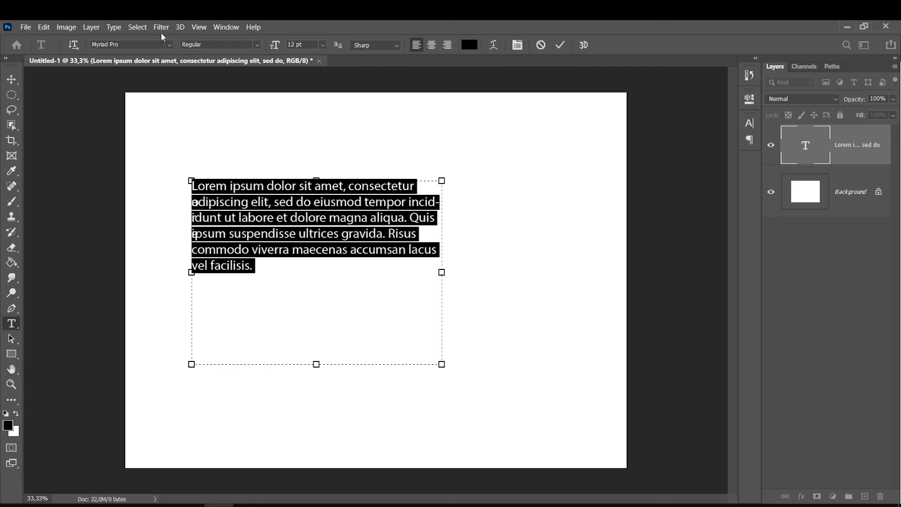
left_click(119, 29)
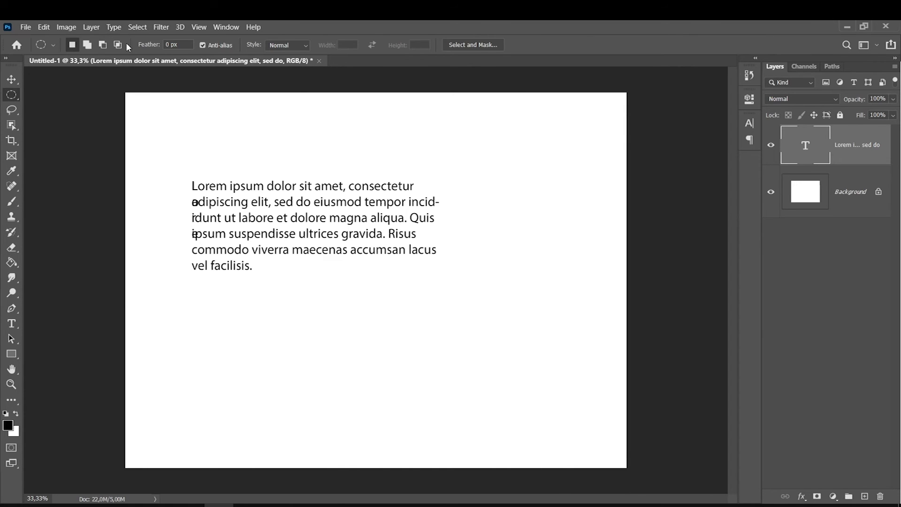
left_click(113, 29)
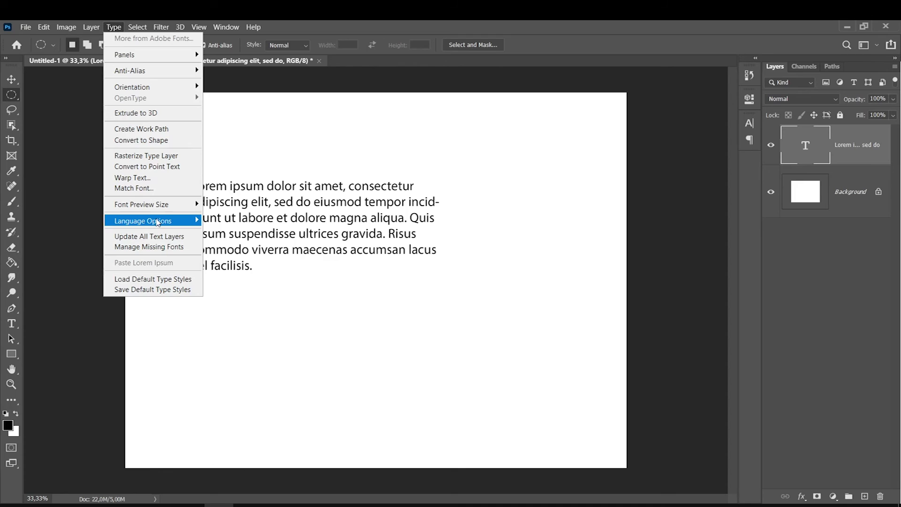
mouse_move(168, 210)
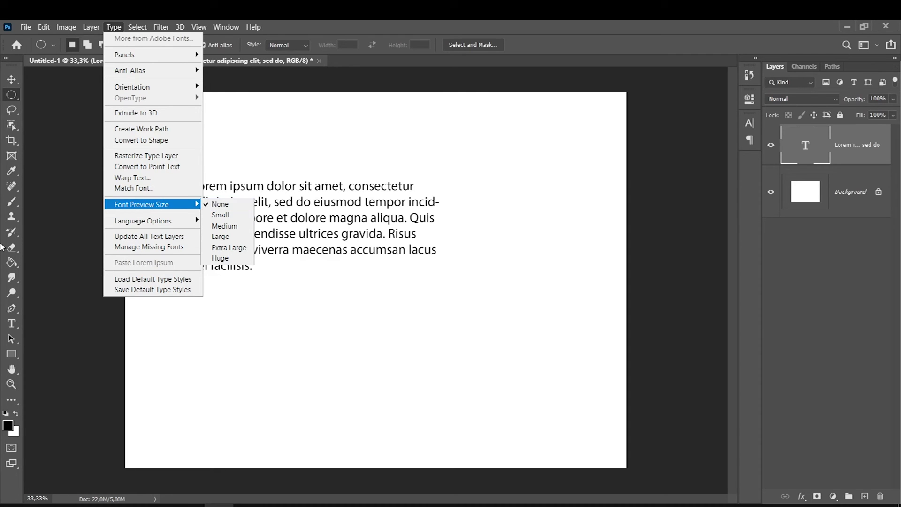
Select all the Lorem ipsum text with the Type tool and browse the font list for previews without changing the font
left_click(12, 323)
left_click(279, 273)
key("ctrl+a")
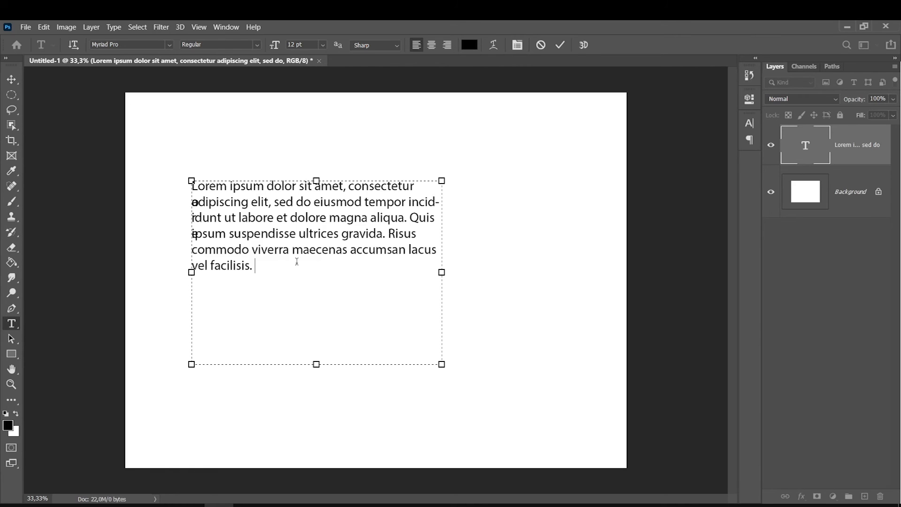
left_click(169, 45)
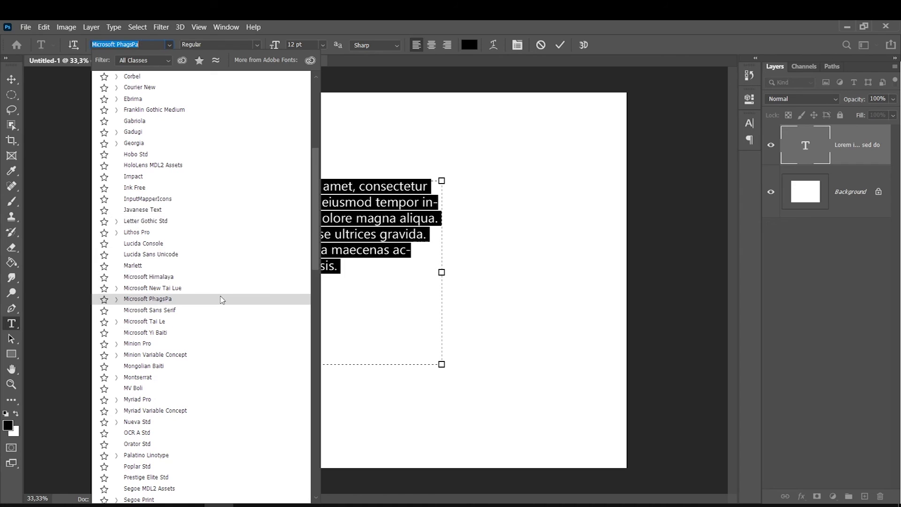
key("Escape")
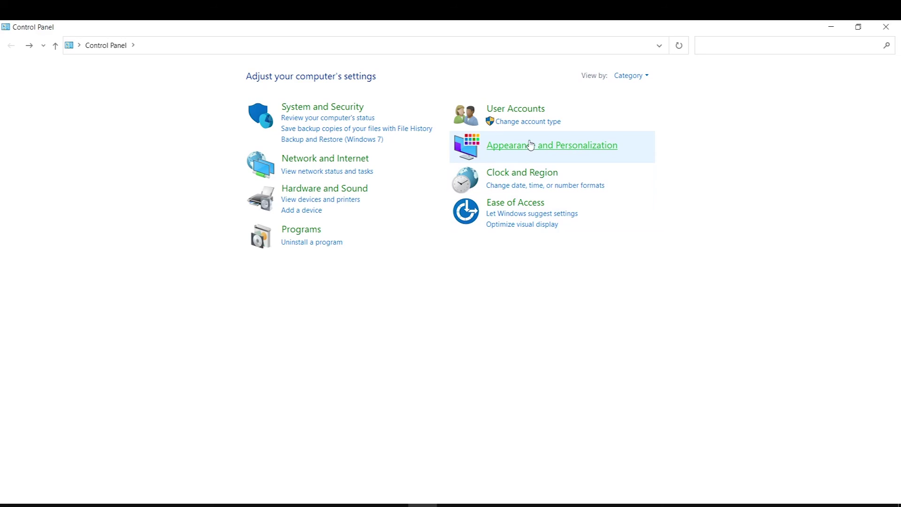
Switch to Control Panel, open Fonts under Appearance and Personalization, and look through the installed fonts
left_click(529, 143)
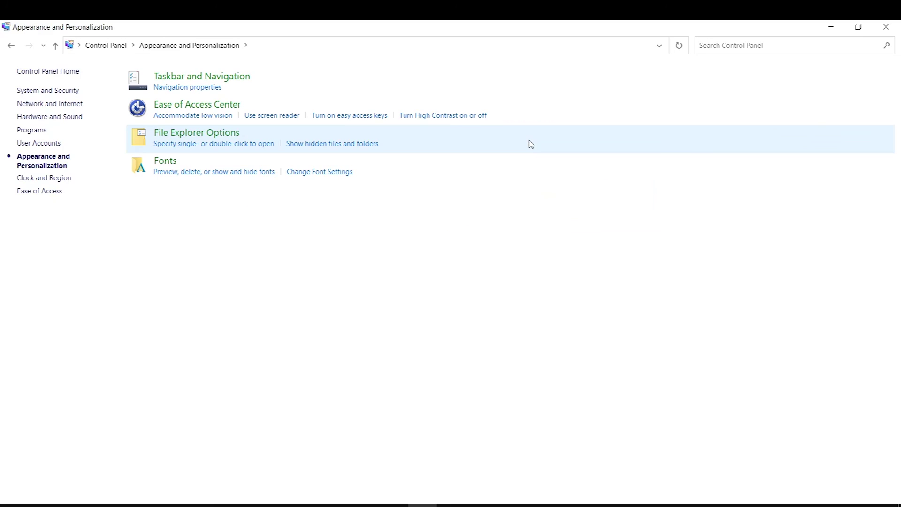
left_click(175, 164)
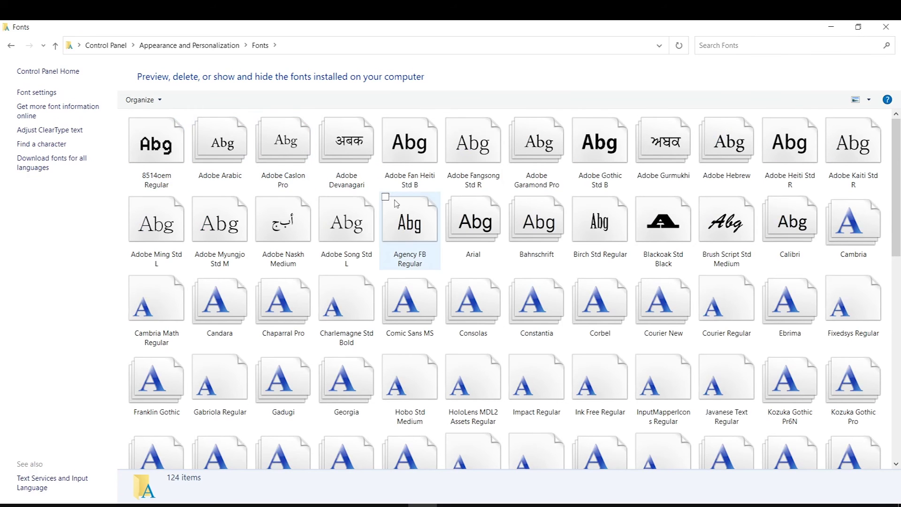
scroll(900, 240, "down", 5)
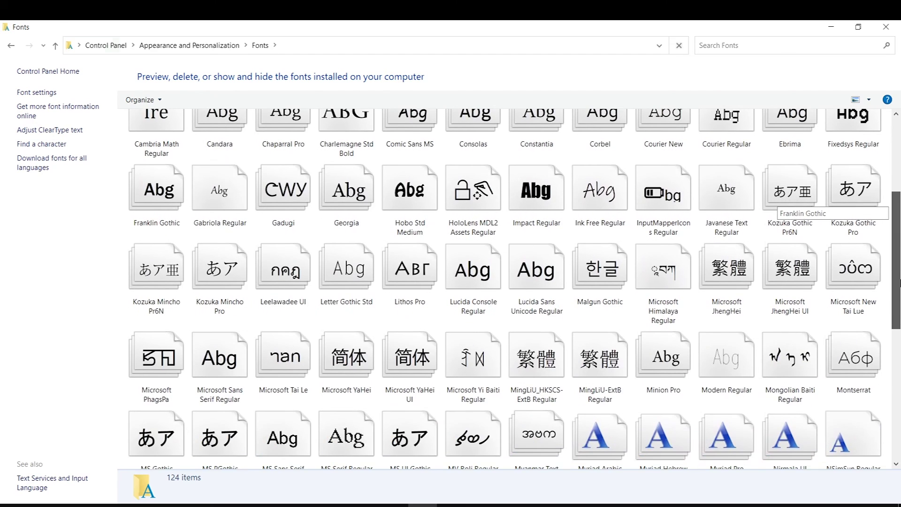
left_click_drag(899, 276, 898, 199)
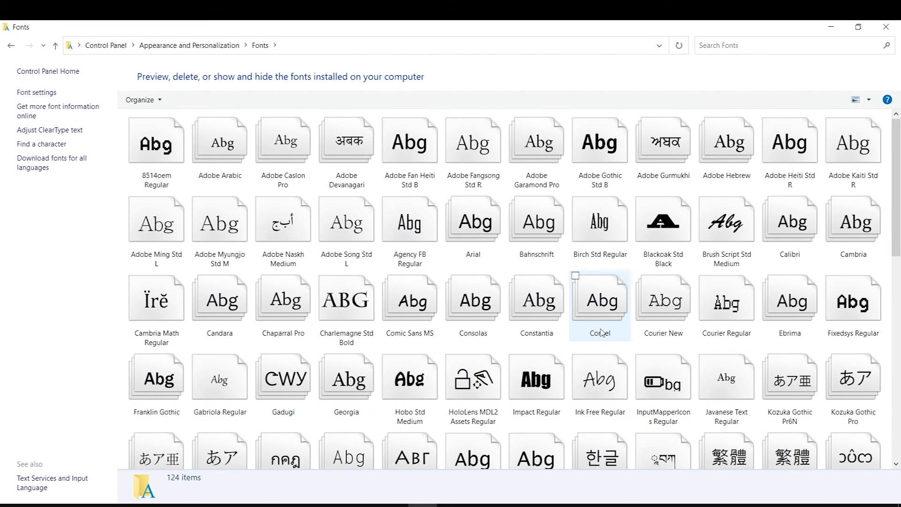
Select the Agency FB Regular font, view its available actions, and dismiss them
left_click(406, 217)
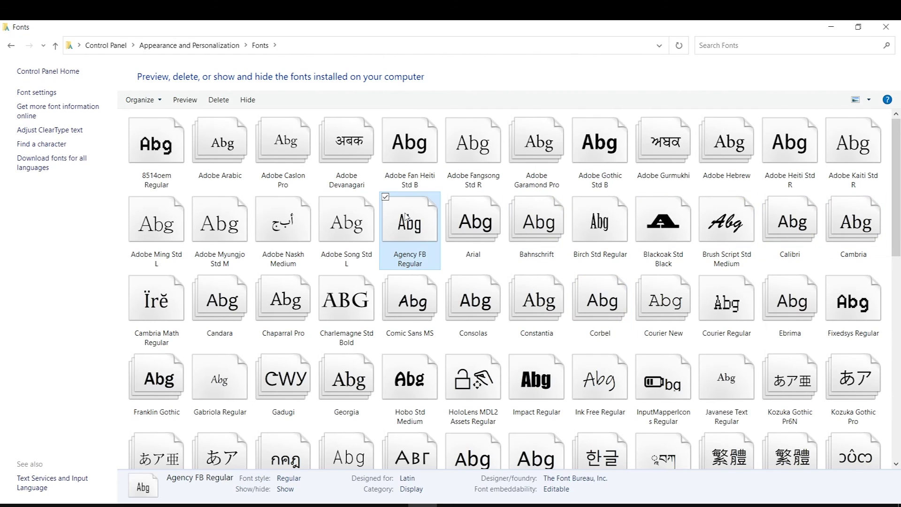
right_click(405, 213)
right_click(384, 230)
left_click(274, 267)
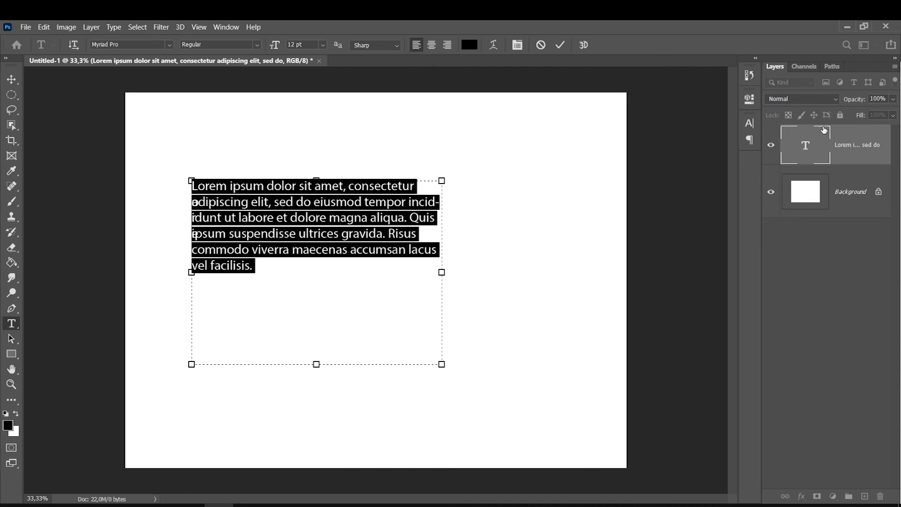
Switch back to Photoshop, finish editing the Lorem ipsum text layer, and activate the Elliptical Marquee tool
left_click(849, 143)
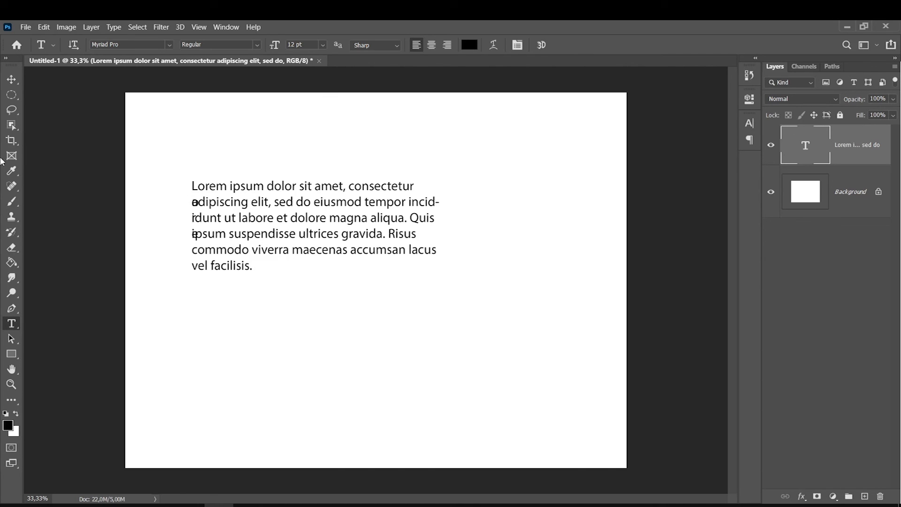
left_click(11, 94)
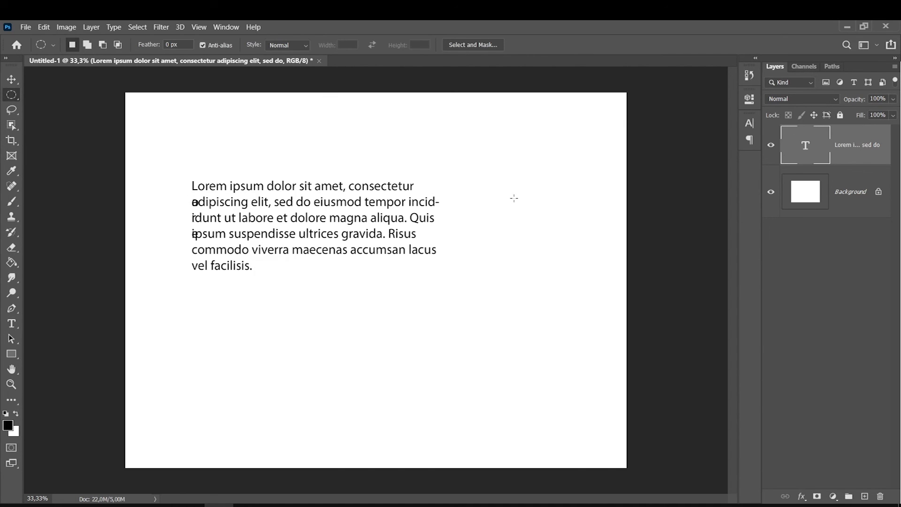